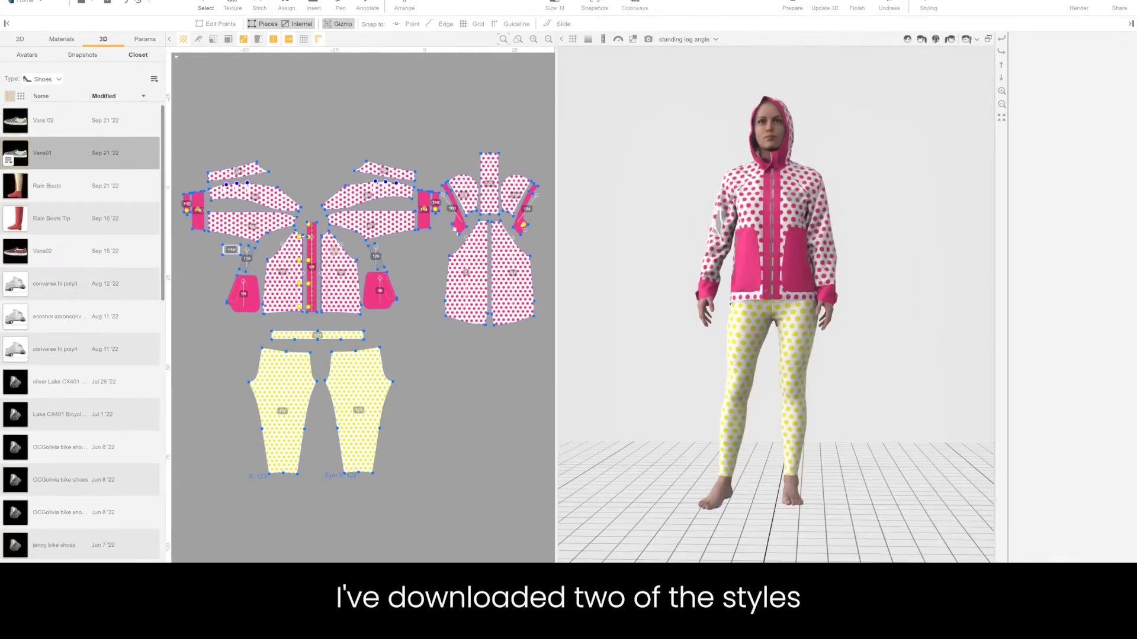
- Browse the Women styles collection in the Browzwear Cloud Library
{"action": "left_click", "coordinate": [11, 3]}
{"action": "left_click", "coordinate": [60, 118]}
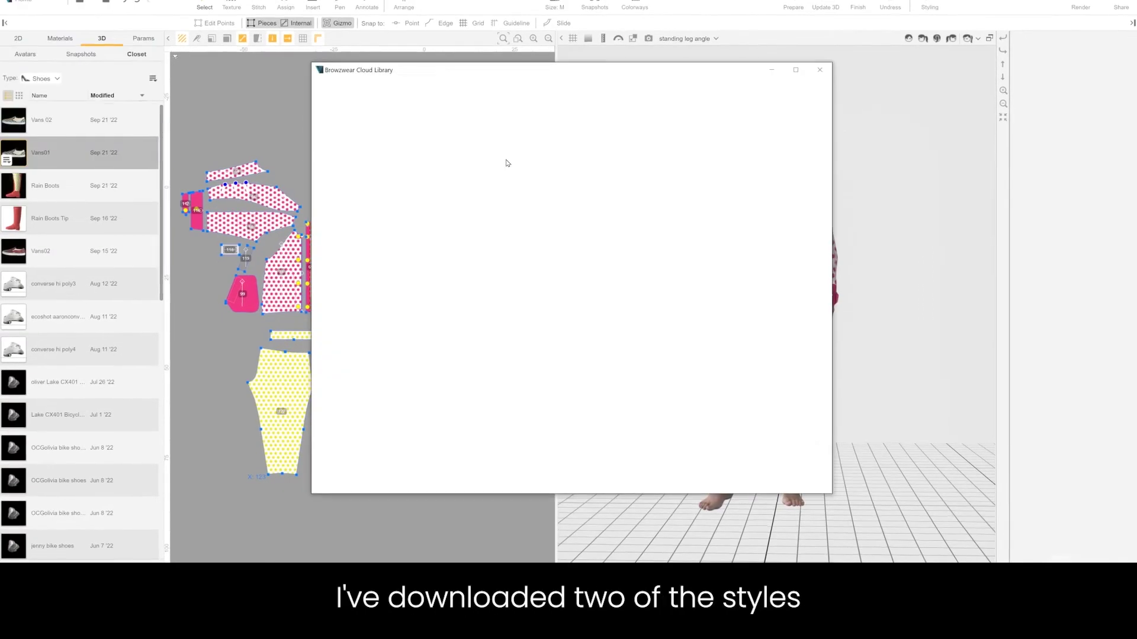
{"action": "scroll", "coordinate": [572, 296], "scroll_direction": "down", "scroll_amount": 5}
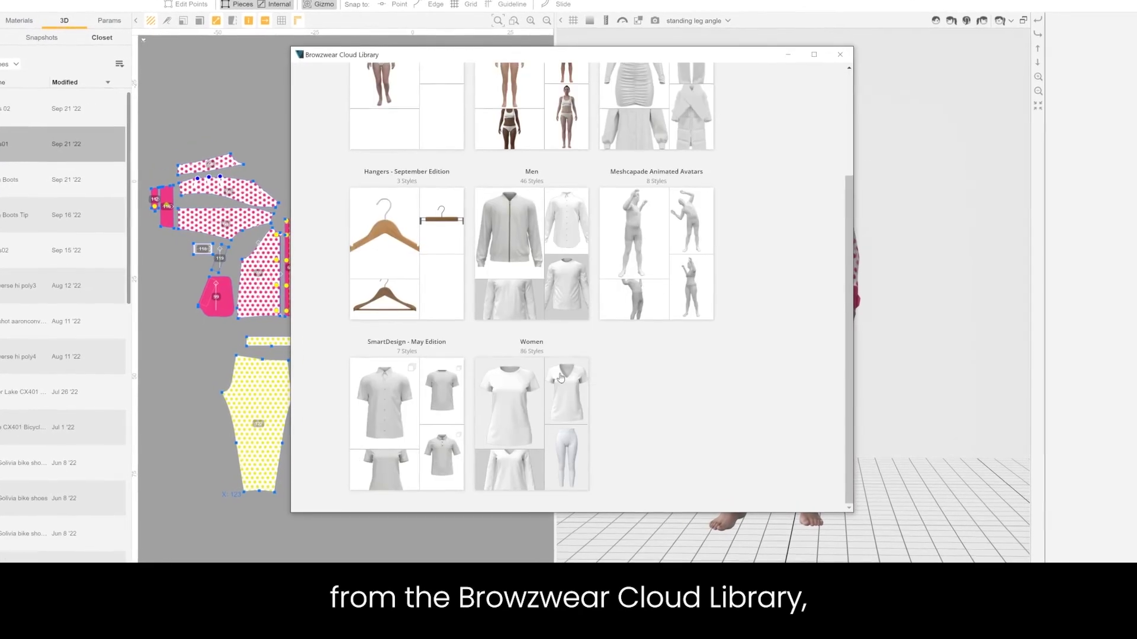
{"action": "left_click", "coordinate": [518, 388]}
{"action": "scroll", "coordinate": [665, 285], "scroll_direction": "down", "scroll_amount": 10}
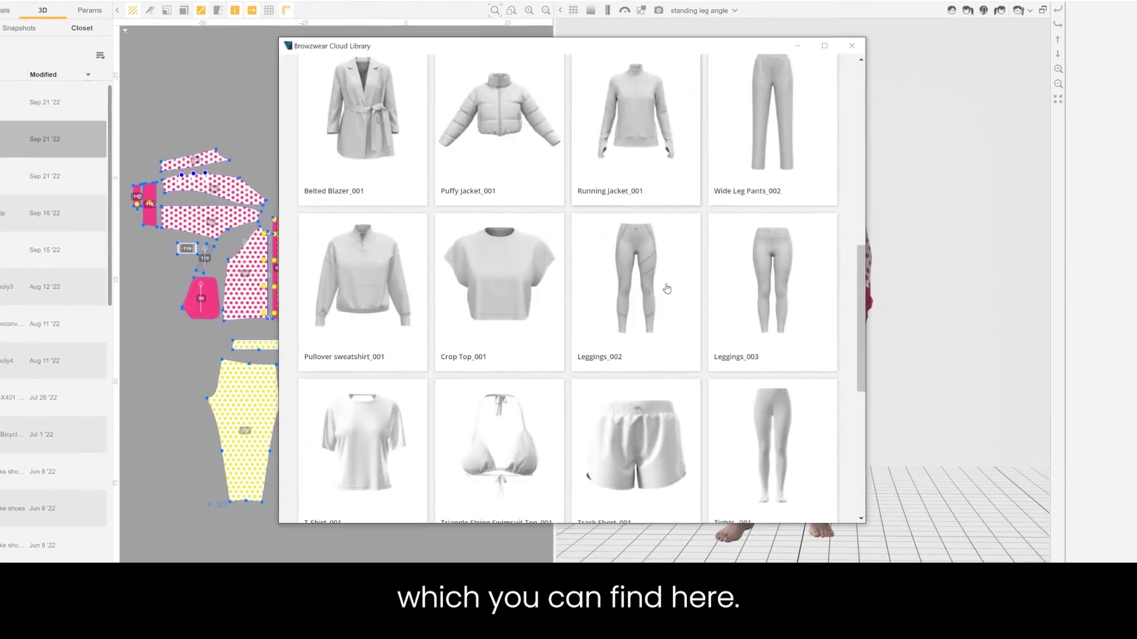
{"action": "scroll", "coordinate": [668, 286], "scroll_direction": "down", "scroll_amount": 10}
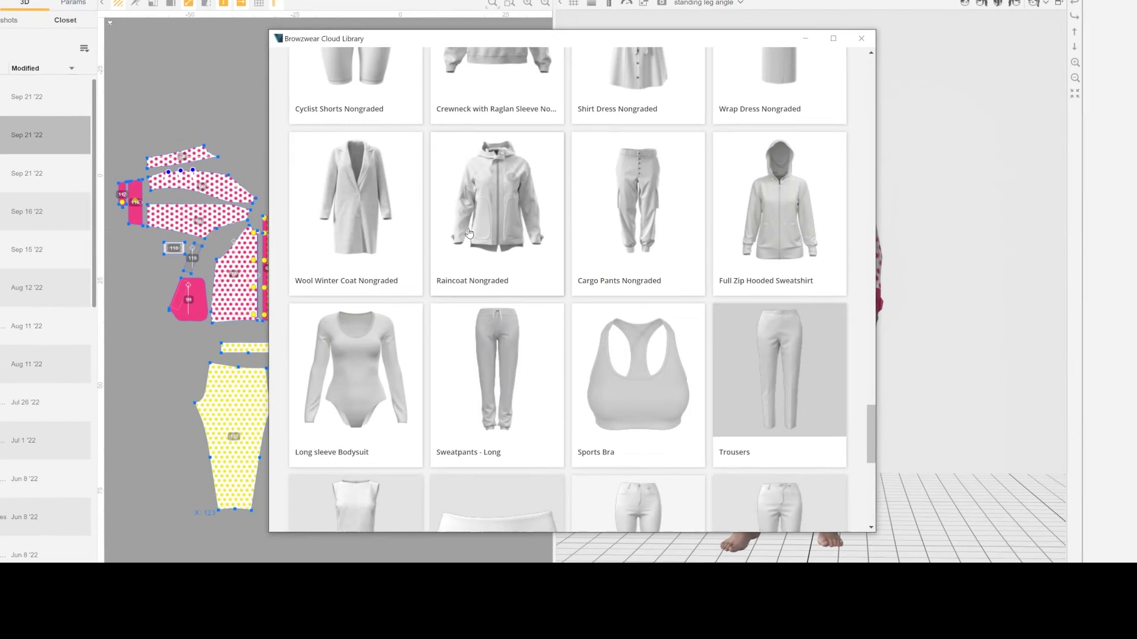
{"action": "scroll", "coordinate": [520, 230], "scroll_direction": "down", "scroll_amount": 5}
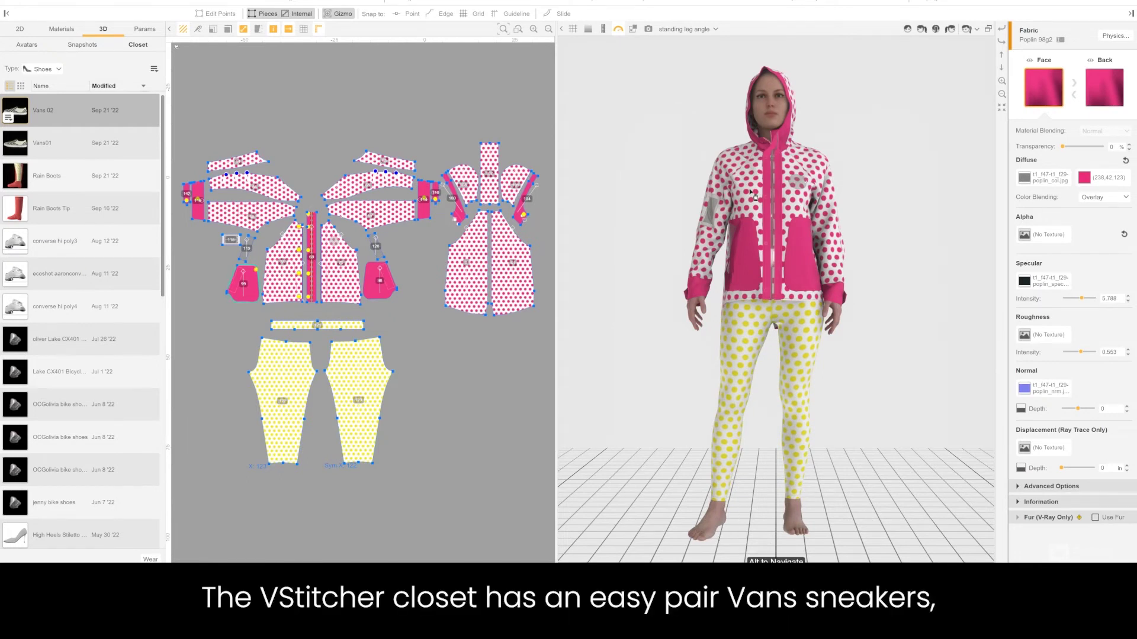
- Turn the avatar slightly and dress it in the checkered Vans01 sneakers from the Closet
{"action": "right_click_drag", "start_coordinate": [959, 50], "coordinate": [924, 54]}
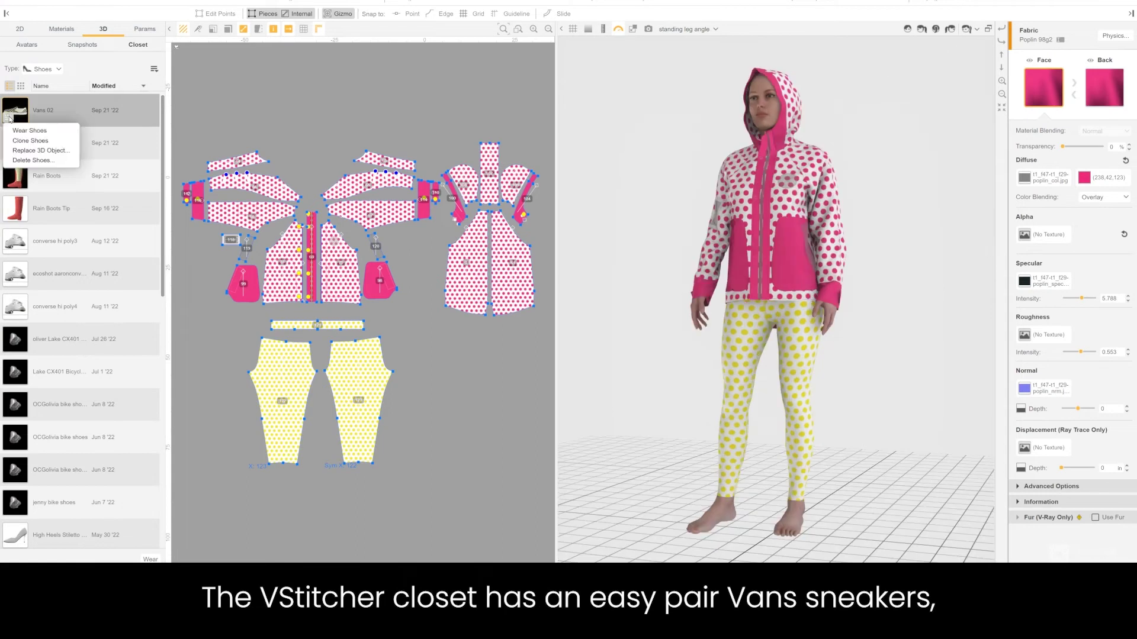
{"action": "left_click_drag", "start_coordinate": [33, 132], "coordinate": [681, 327]}
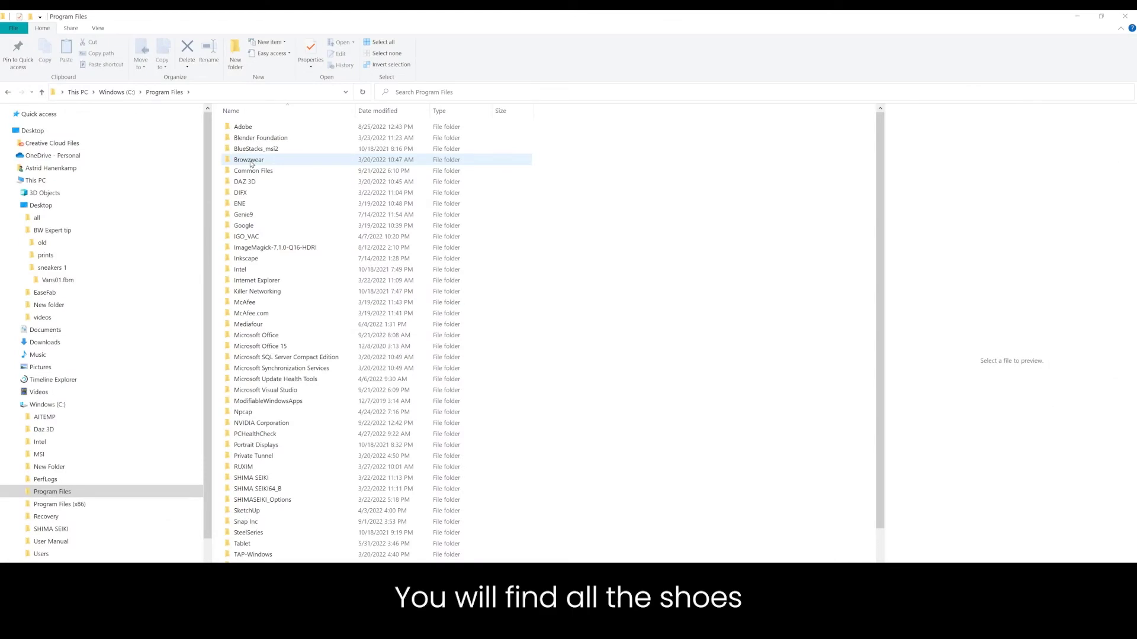
{"action": "left_click", "coordinate": [249, 160]}
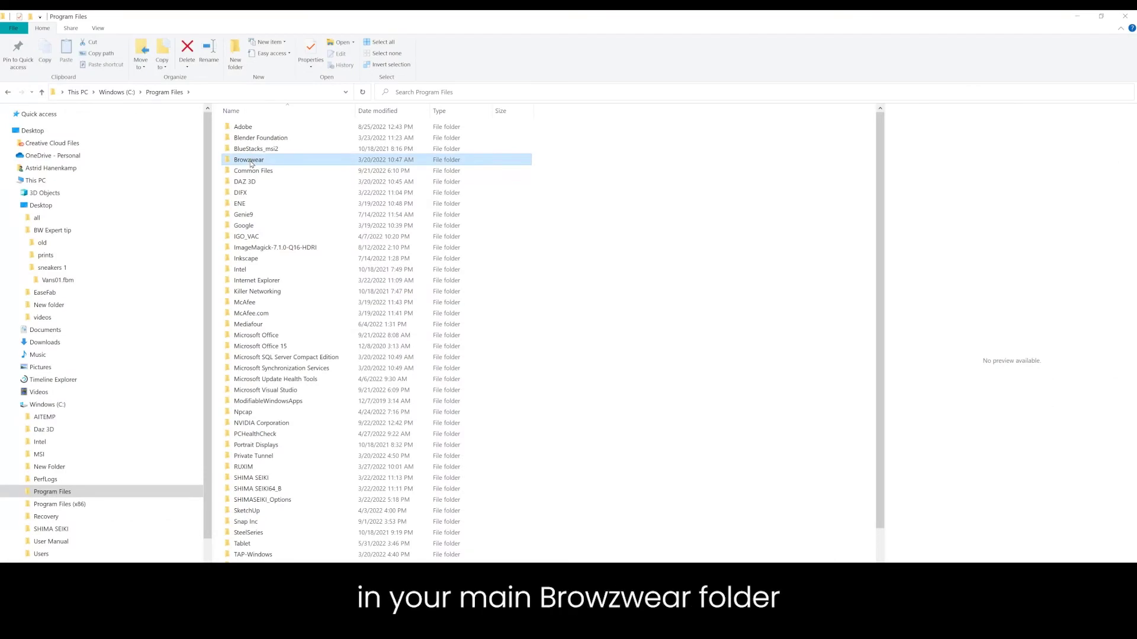
- Go to Browzwear\VStitcher\2022.1\Avatar\Accessories\Shoes\Checkered Sneakers and preview Vans01_thumb.jpg
{"action": "double_click", "coordinate": [248, 160]}
{"action": "double_click", "coordinate": [245, 127]}
{"action": "double_click", "coordinate": [246, 127]}
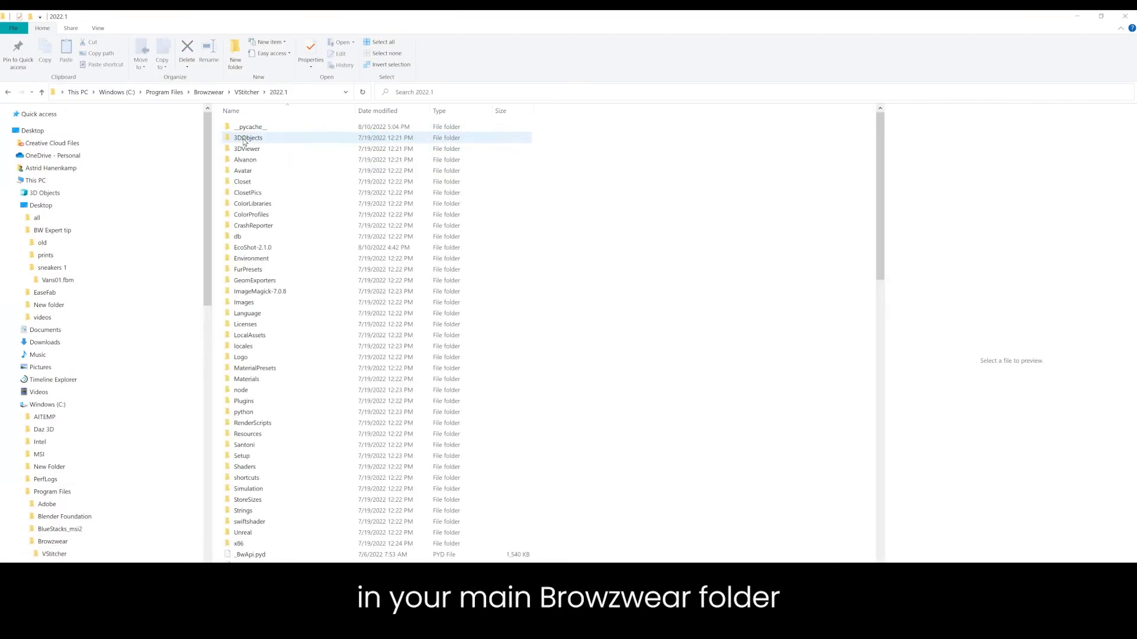
{"action": "double_click", "coordinate": [245, 171]}
{"action": "left_click", "coordinate": [250, 128]}
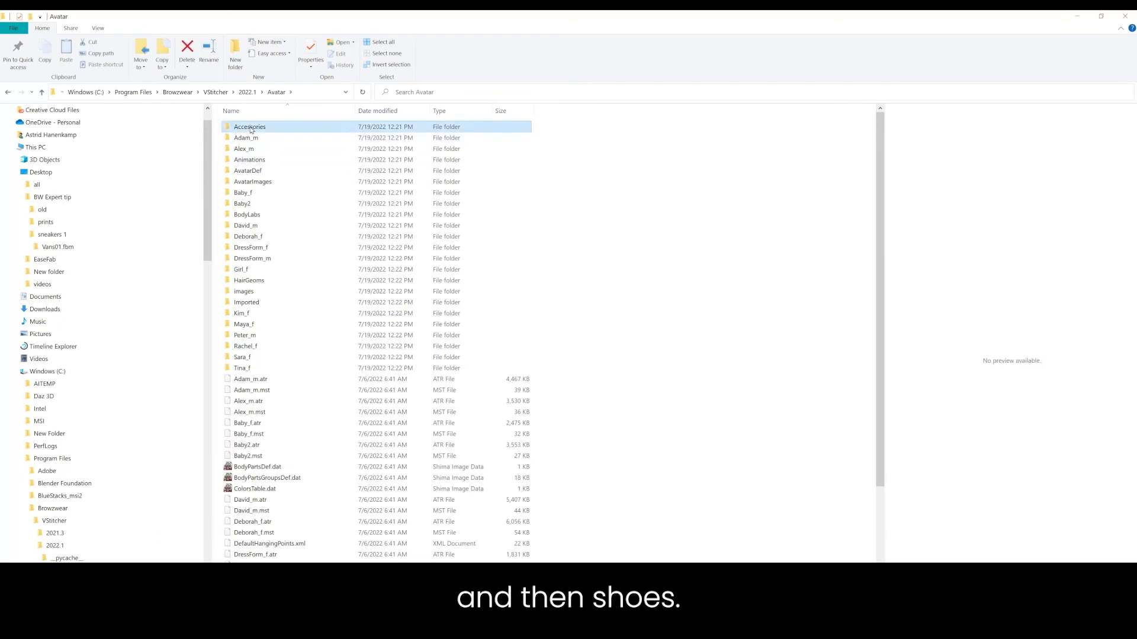
{"action": "double_click", "coordinate": [249, 128]}
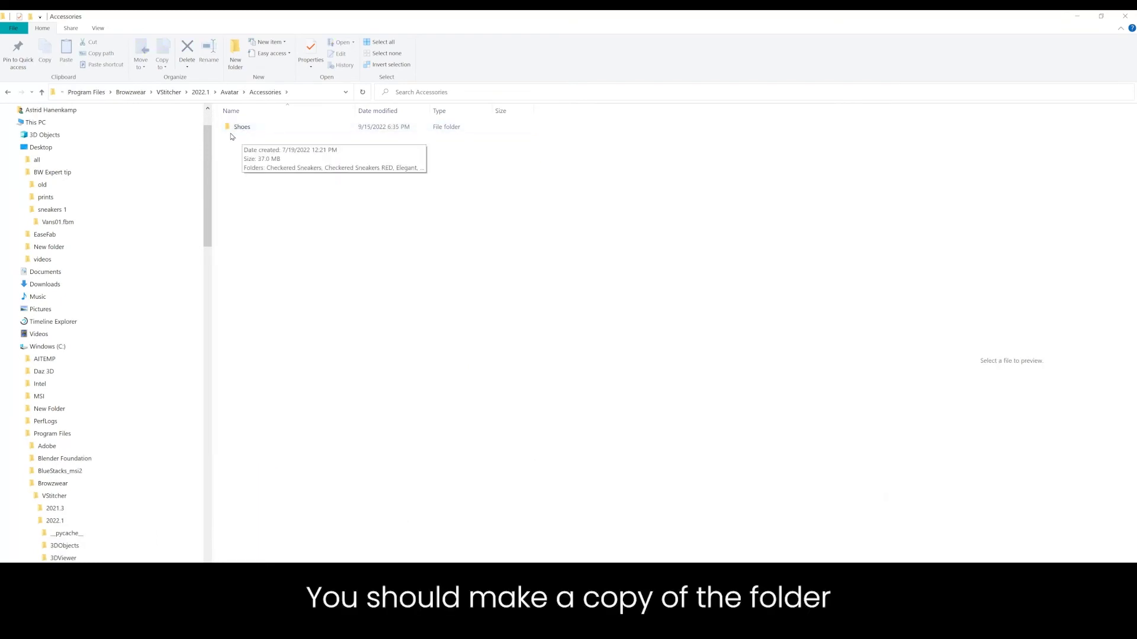
{"action": "double_click", "coordinate": [243, 127]}
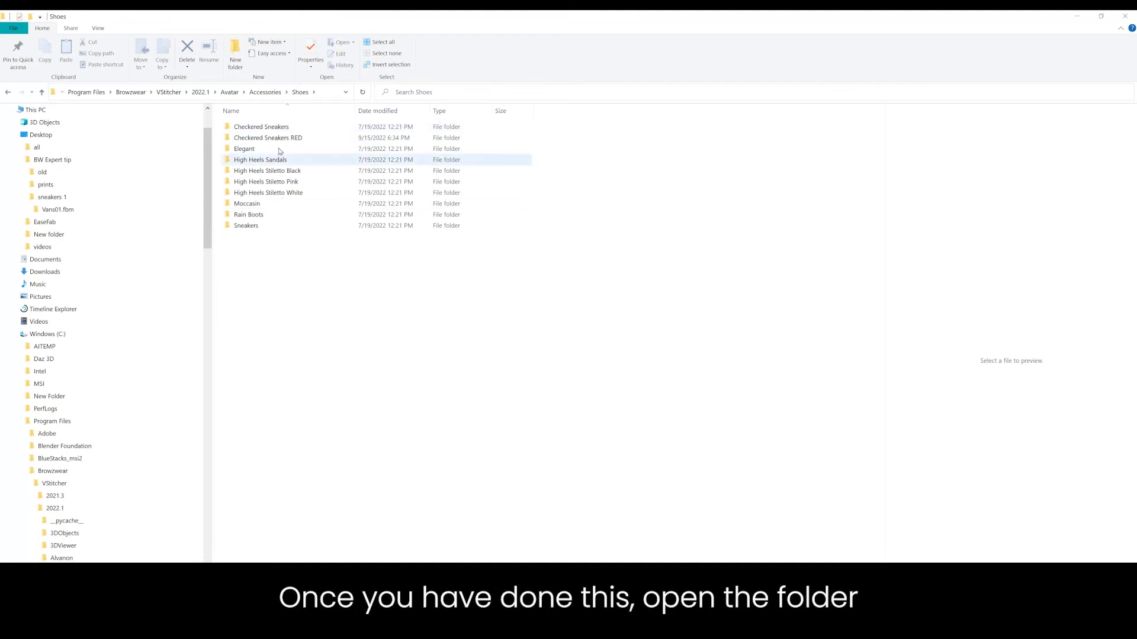
{"action": "double_click", "coordinate": [268, 128]}
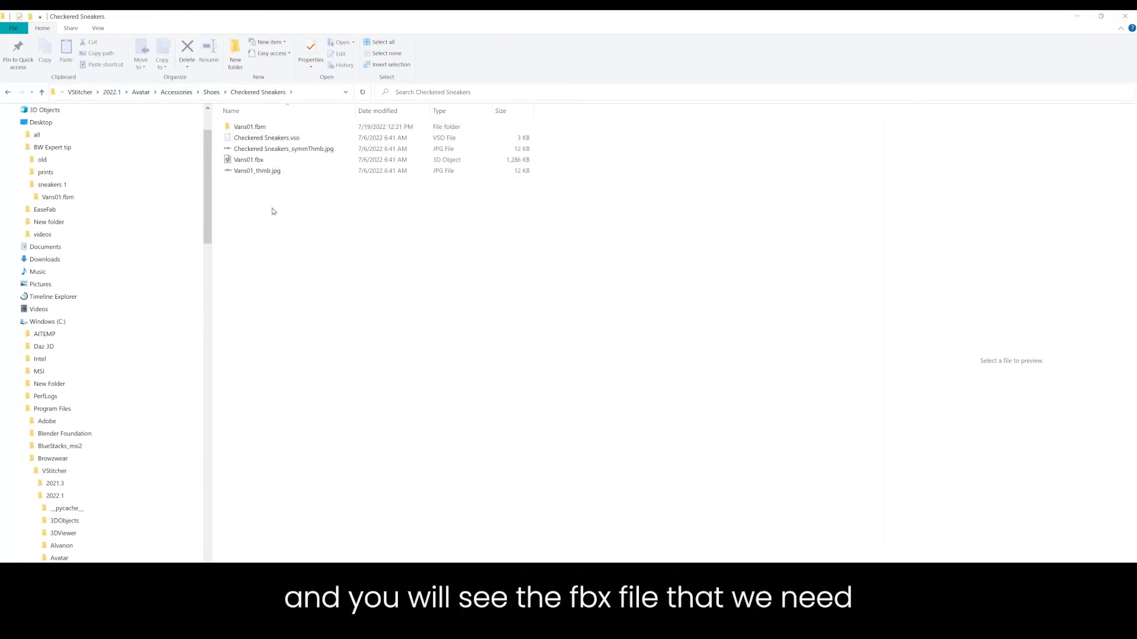
{"action": "left_click", "coordinate": [270, 171]}
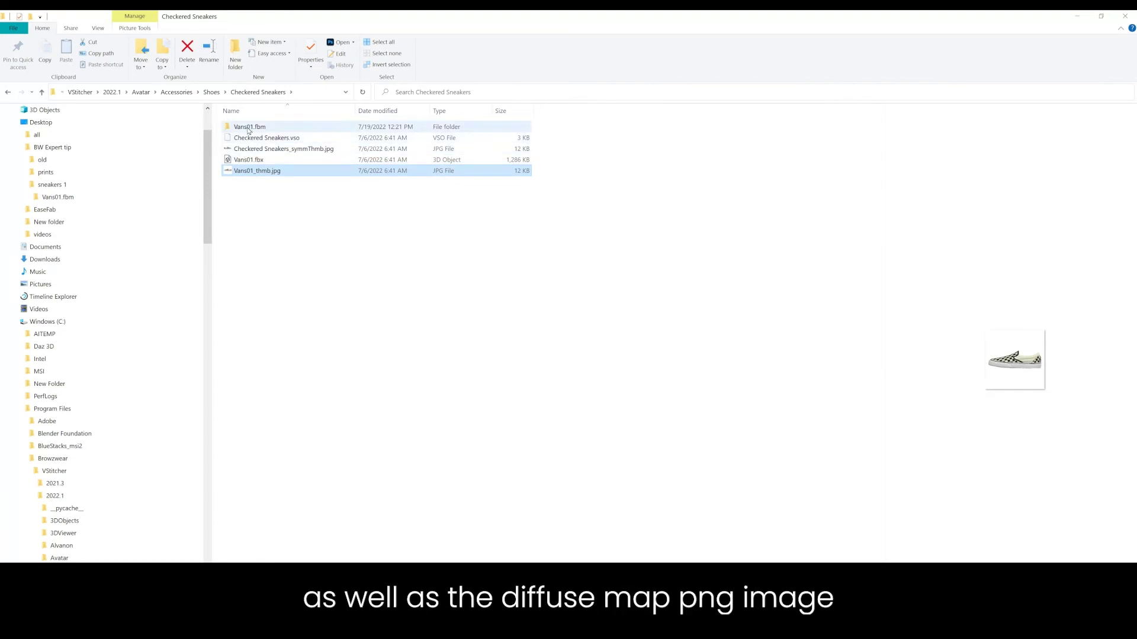
{"action": "mouse_move", "coordinate": [247, 130]}
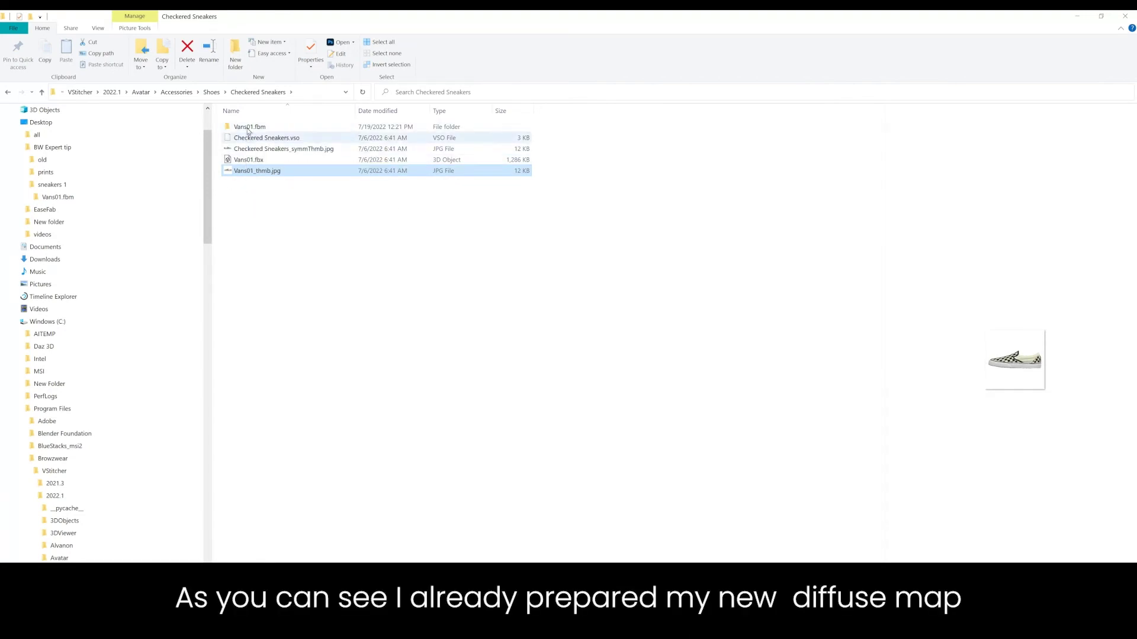
- In Vans03.fbm, compare the new polka-dot diffuse JPG against the checkered original, then start Blender
{"action": "double_click", "coordinate": [240, 132]}
{"action": "left_click", "coordinate": [256, 142]}
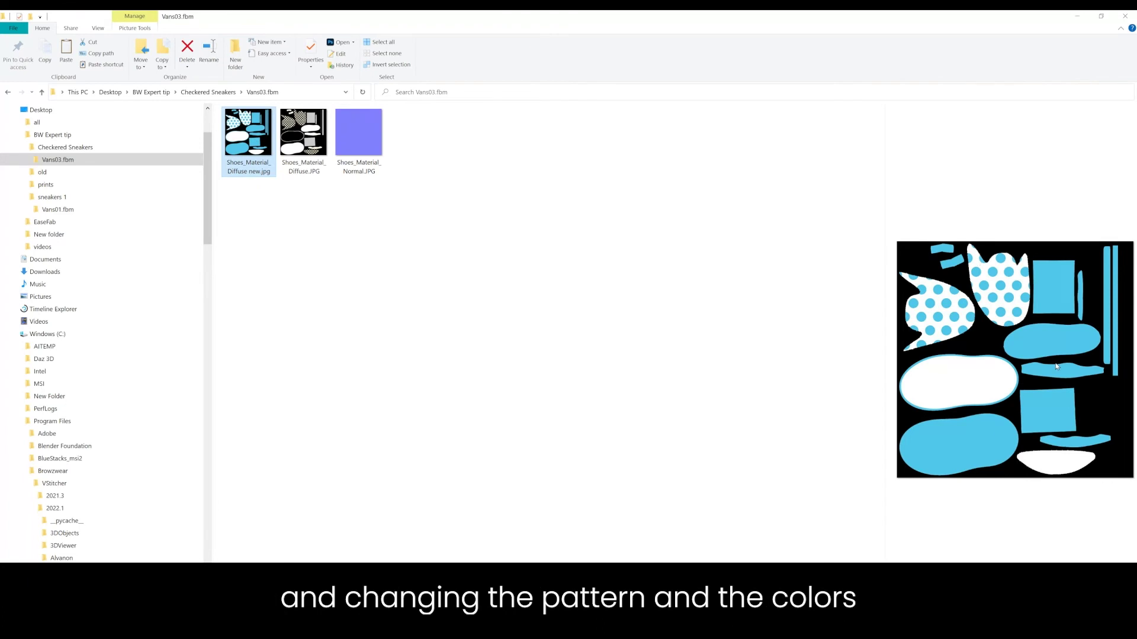
{"action": "left_click", "coordinate": [304, 139]}
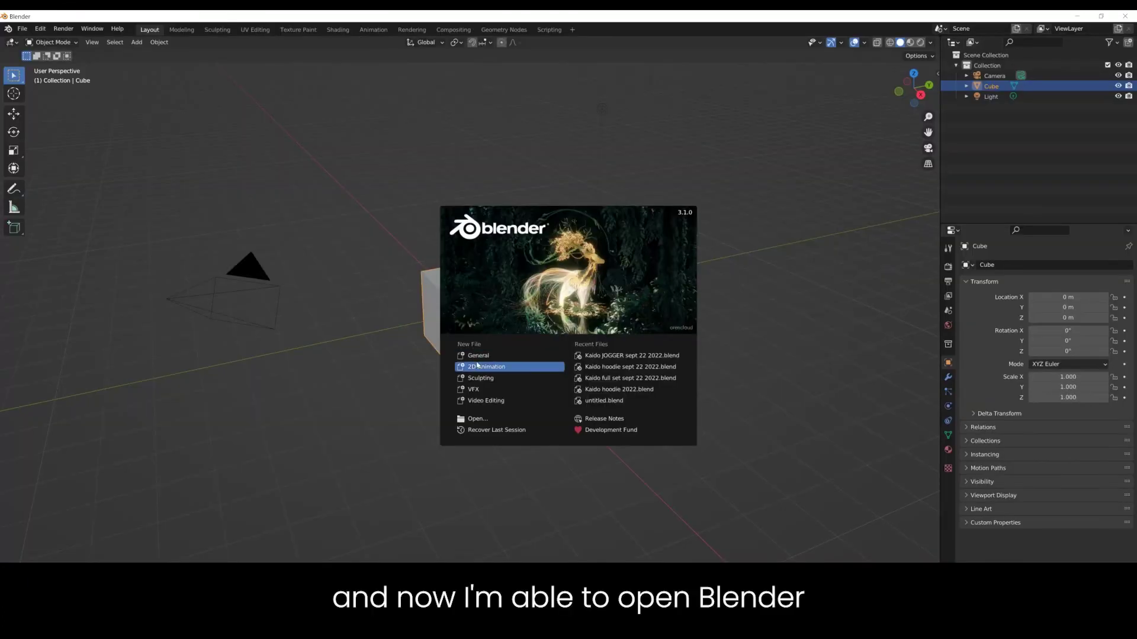
{"action": "left_click", "coordinate": [432, 321]}
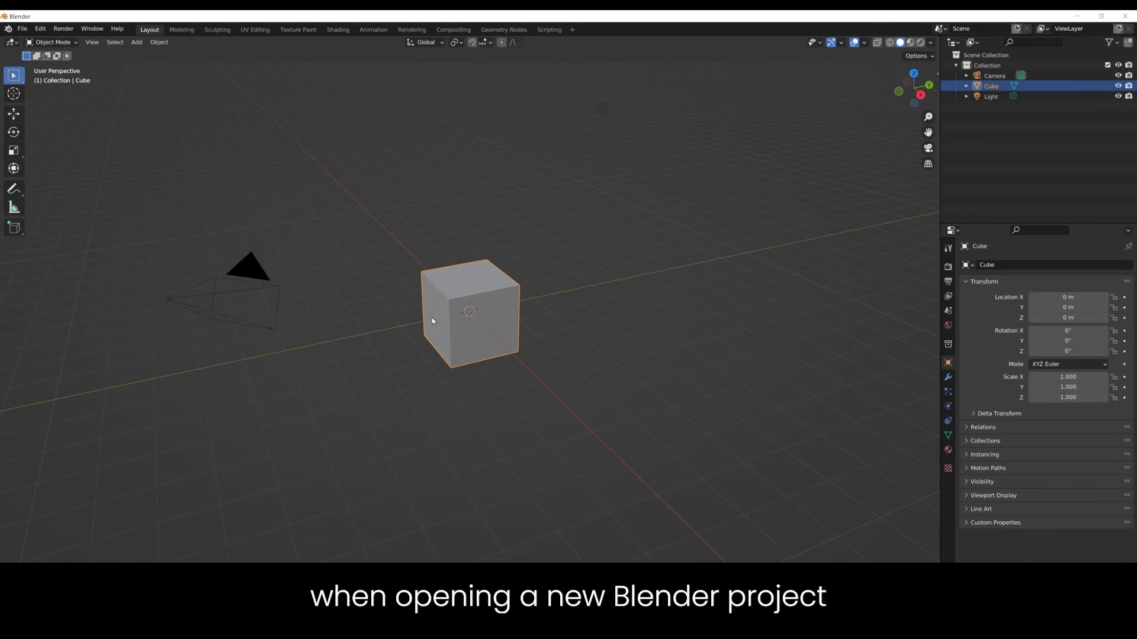
- Delete the default cube, import Vans03.fbx and scale the shoe up to full size
{"action": "key", "text": "x"}
{"action": "left_click", "coordinate": [422, 322]}
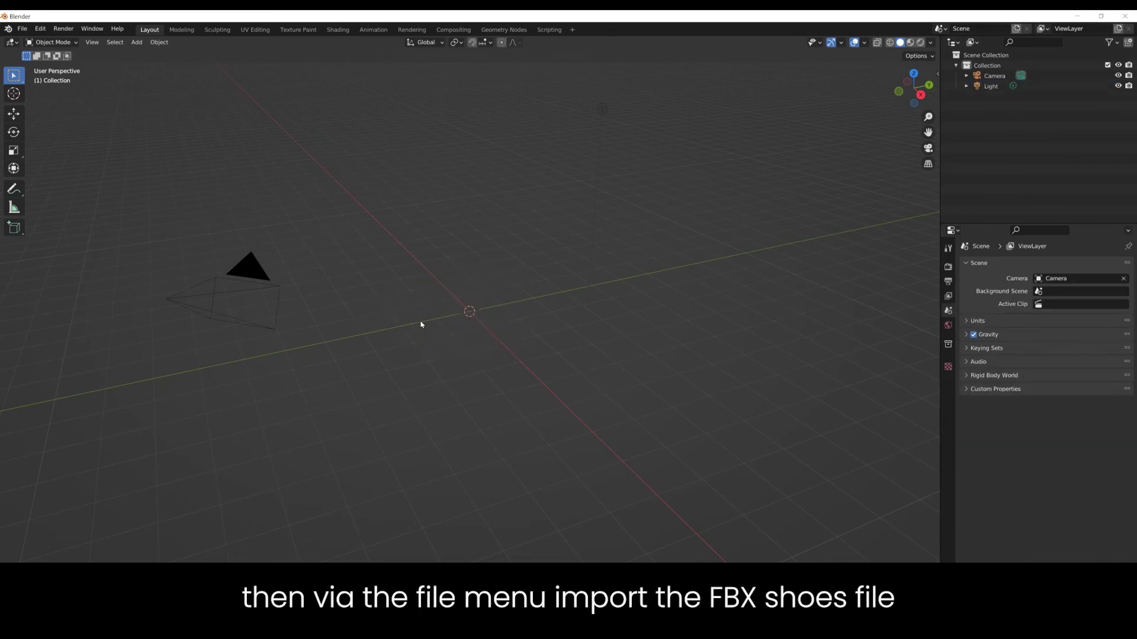
{"action": "left_click", "coordinate": [22, 28]}
{"action": "mouse_move", "coordinate": [35, 169]}
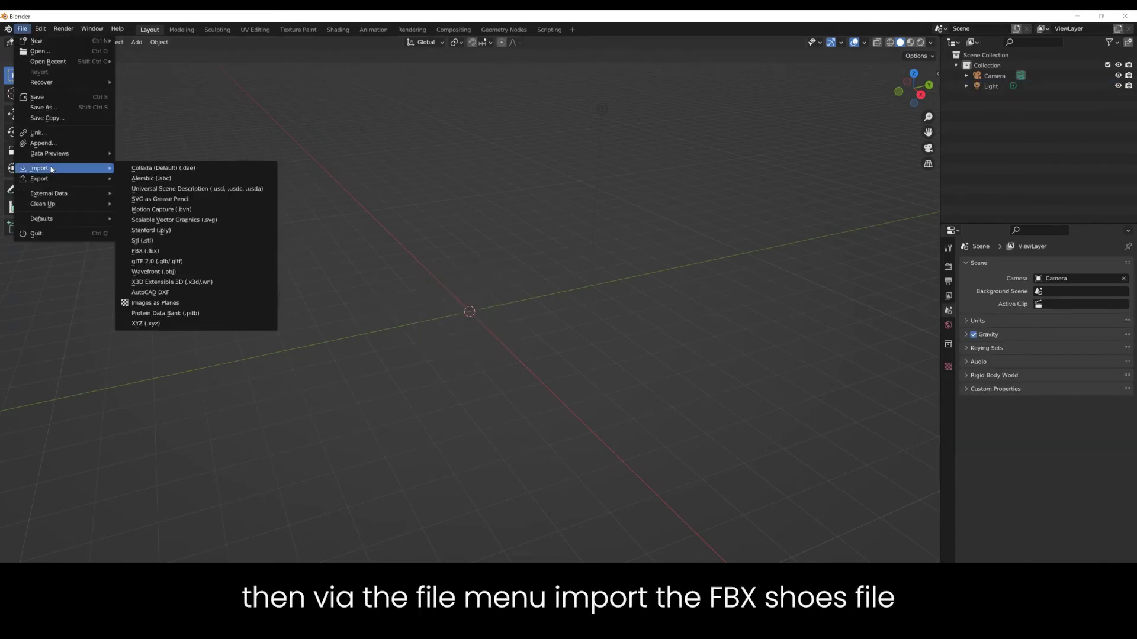
{"action": "left_click", "coordinate": [149, 249]}
{"action": "double_click", "coordinate": [452, 178]}
{"action": "double_click", "coordinate": [452, 177]}
{"action": "left_click", "coordinate": [462, 187]}
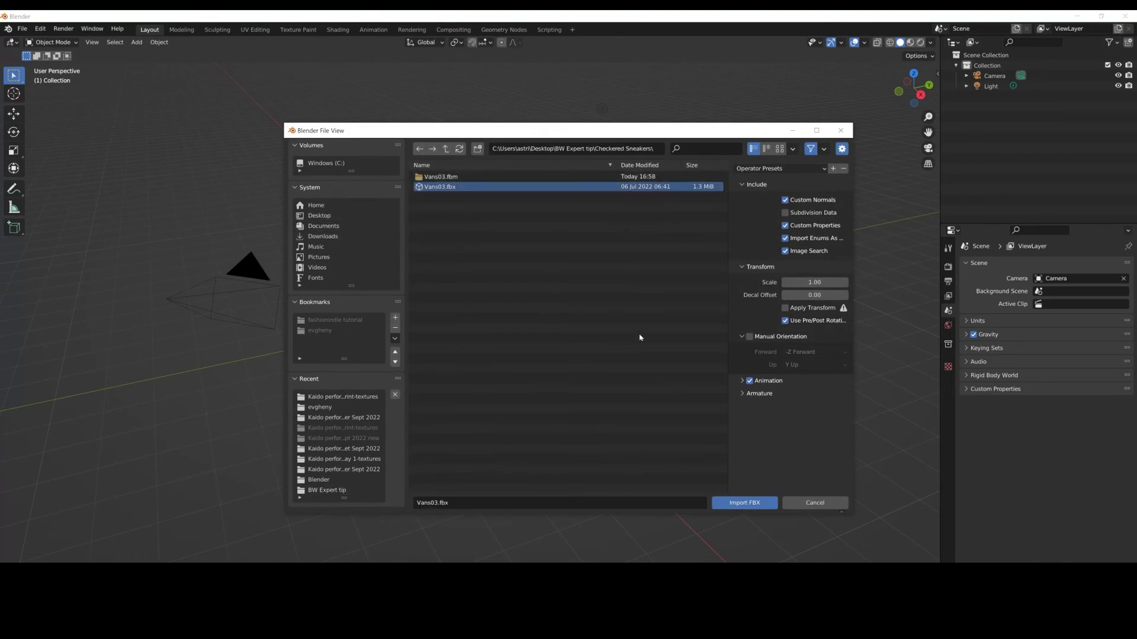
{"action": "left_click", "coordinate": [737, 503]}
{"action": "key", "text": "s"}
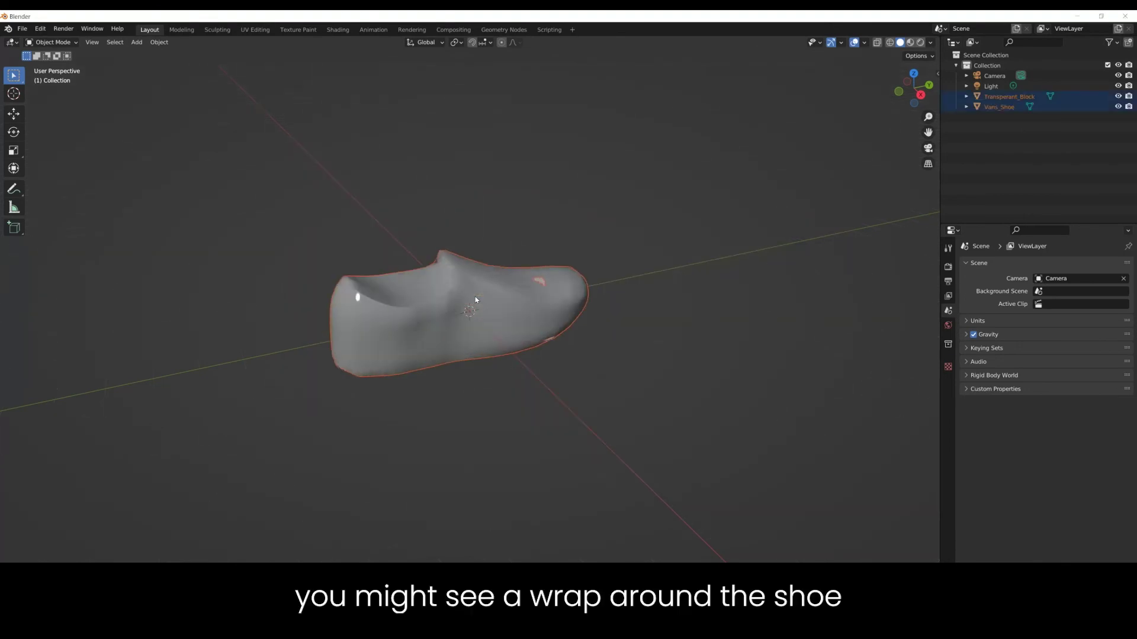
{"action": "left_click", "coordinate": [386, 289]}
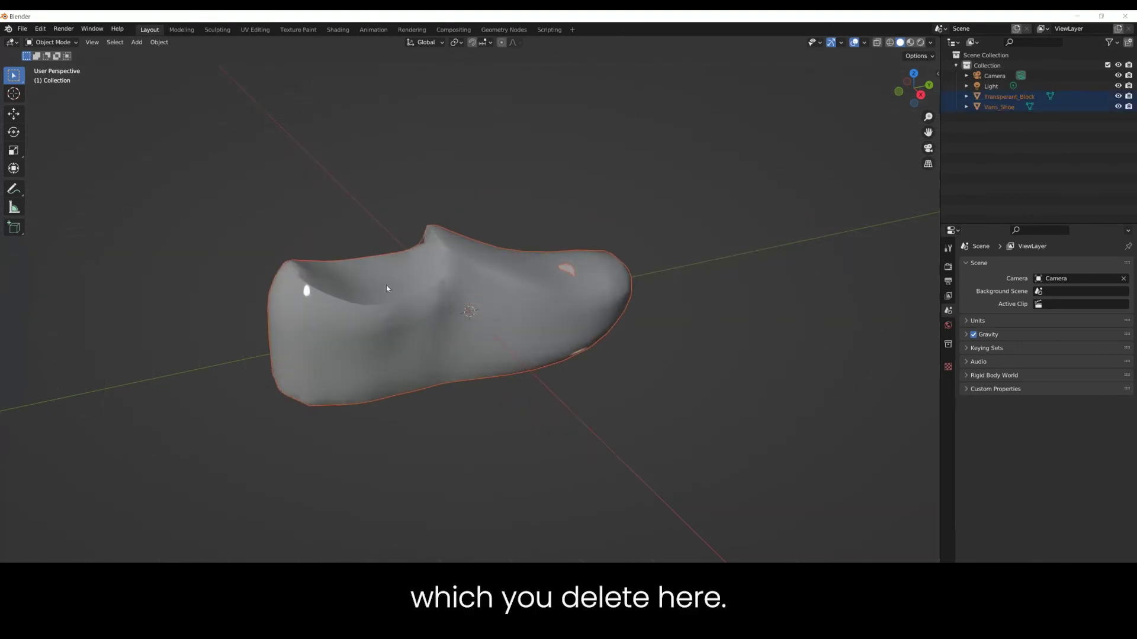
- Hide and delete Transperant_Block, then view the shoe in Material Preview shading
{"action": "left_click", "coordinate": [524, 323]}
{"action": "left_click", "coordinate": [1118, 97]}
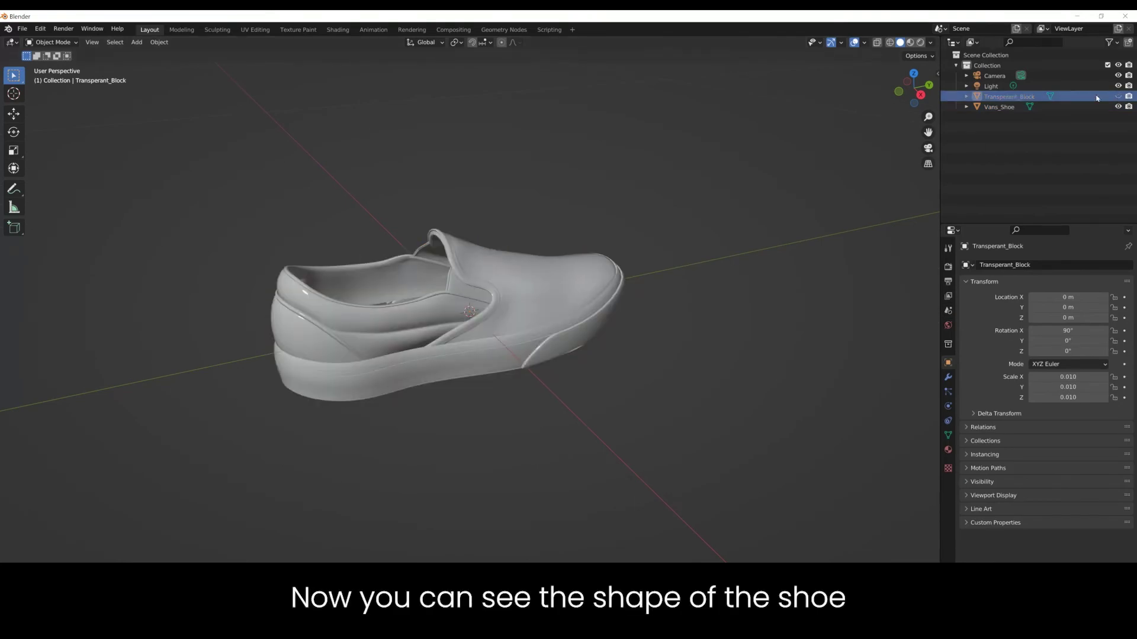
{"action": "right_click", "coordinate": [995, 99]}
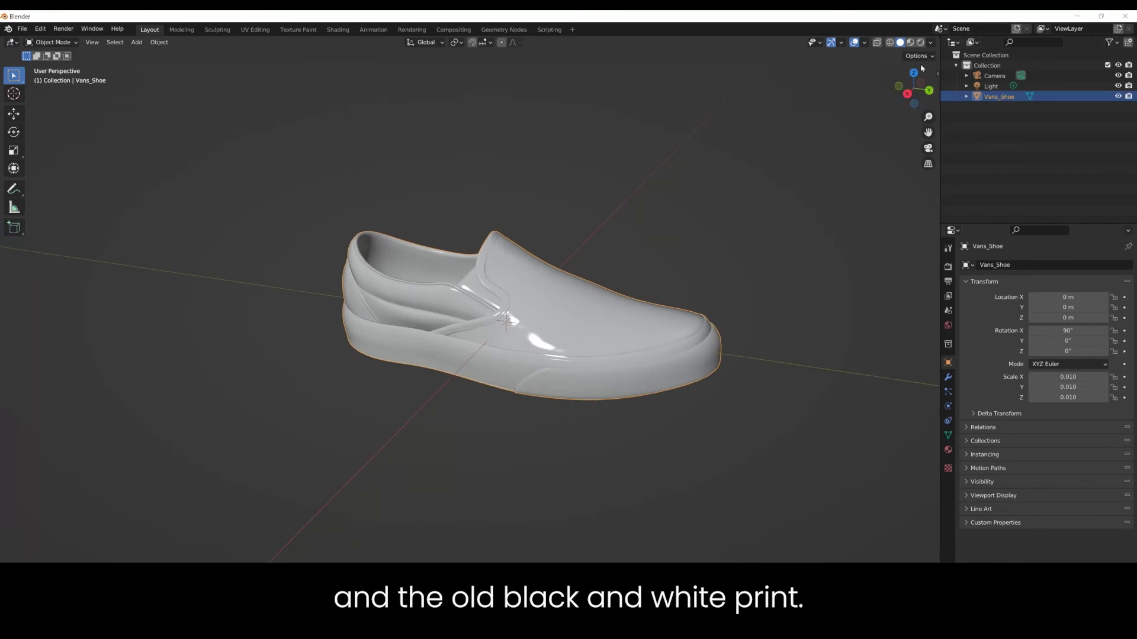
{"action": "left_click", "coordinate": [910, 42]}
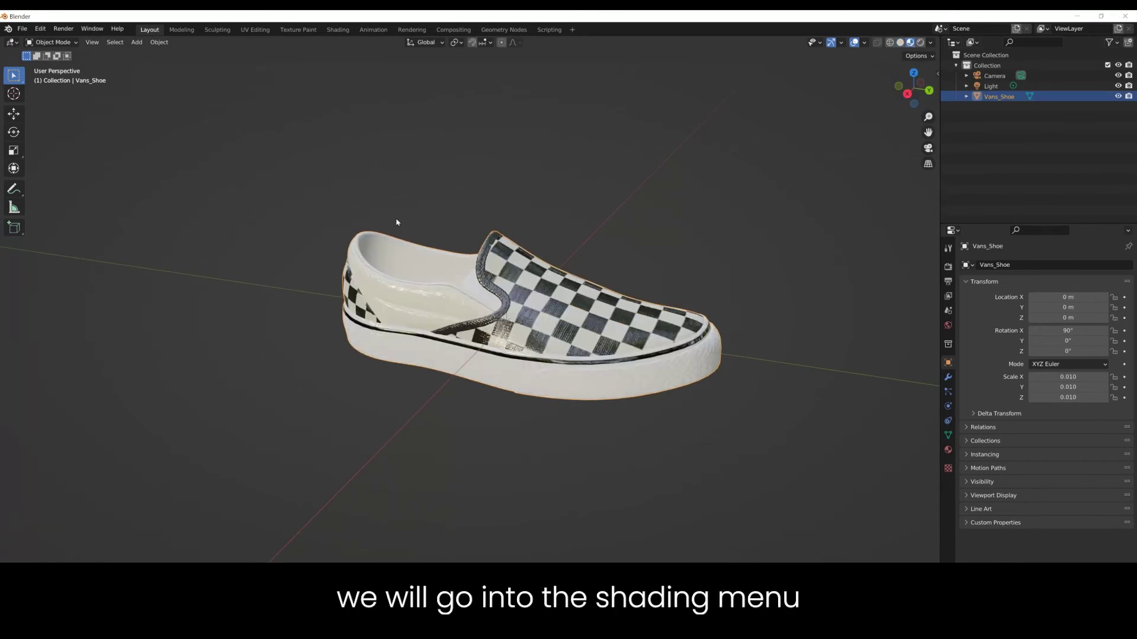
- In Shading, replace the diffuse image with Shoes_Material_Diffuse new.jpg from Vans03.fbm
{"action": "left_click", "coordinate": [335, 29]}
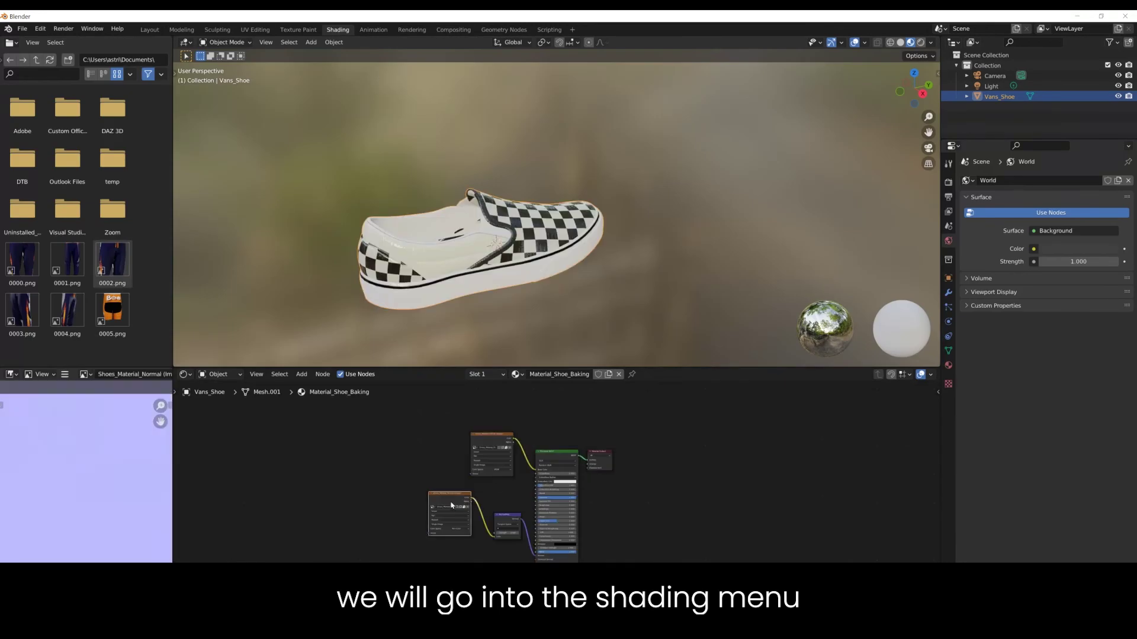
{"action": "scroll", "coordinate": [506, 456], "scroll_direction": "up", "scroll_amount": 3}
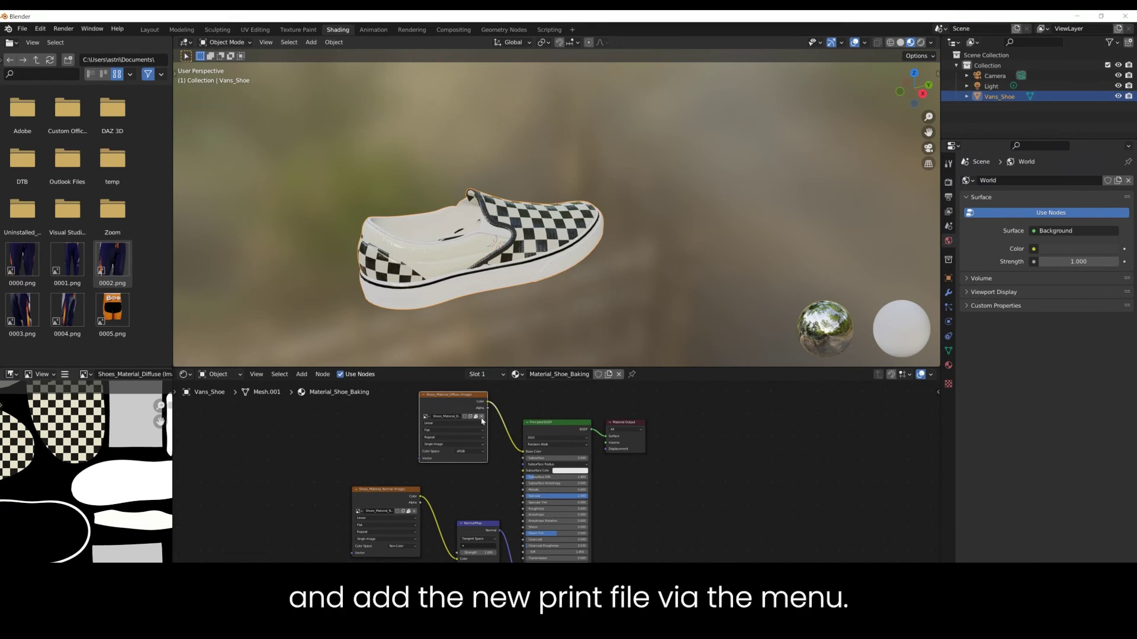
{"action": "left_click", "coordinate": [483, 419]}
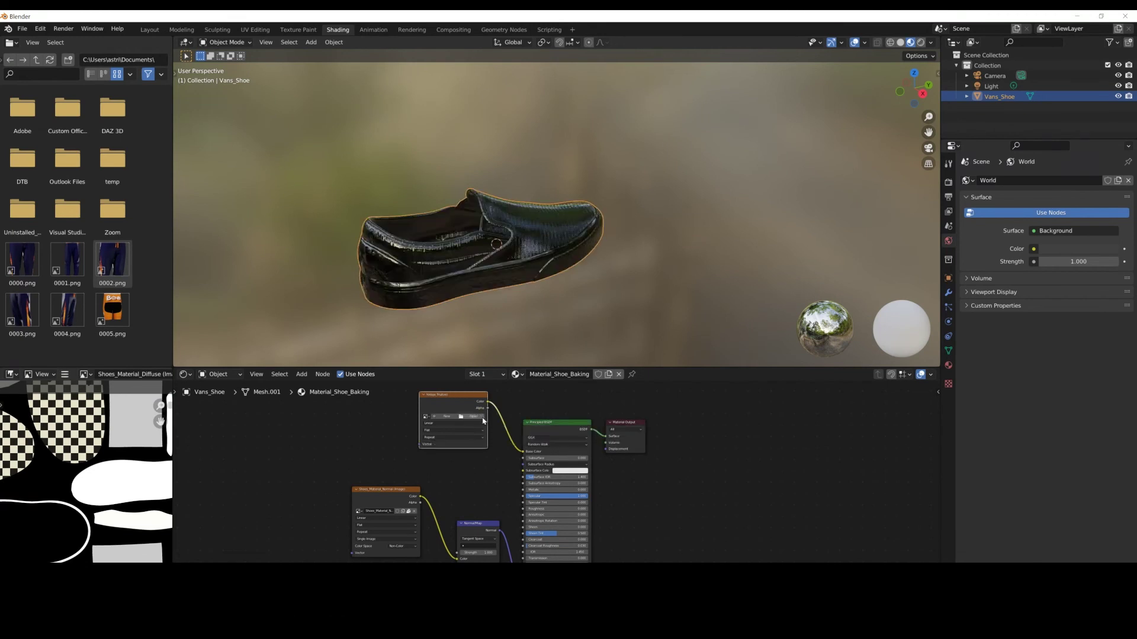
{"action": "left_click", "coordinate": [473, 417]}
{"action": "left_click", "coordinate": [336, 397]}
{"action": "double_click", "coordinate": [456, 187]}
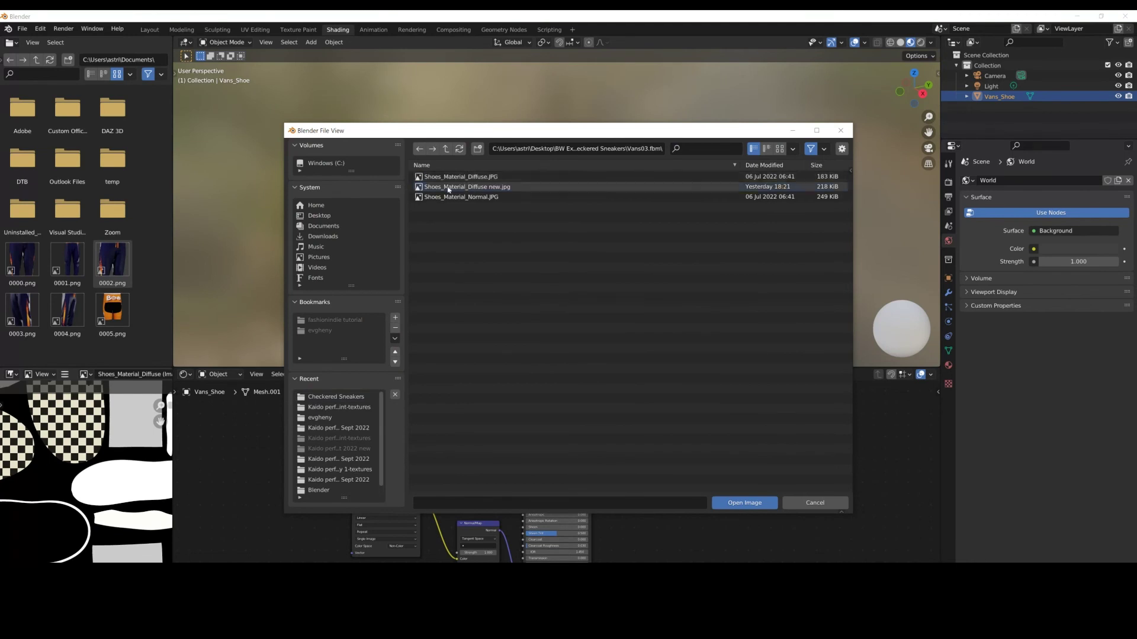
{"action": "left_click", "coordinate": [467, 187]}
{"action": "left_click", "coordinate": [739, 507]}
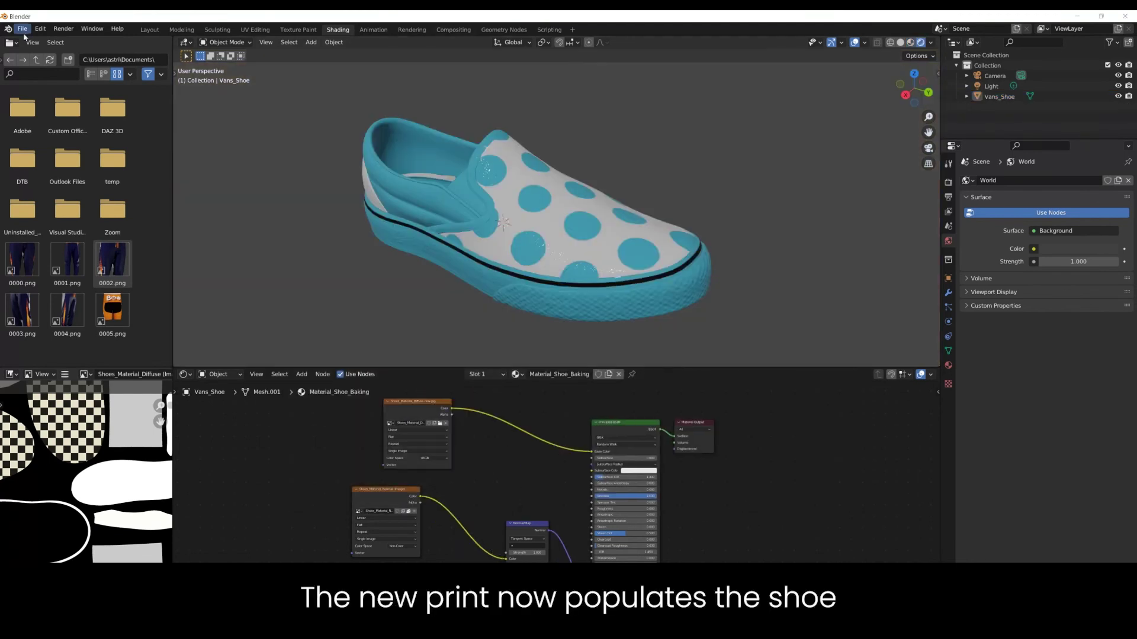
{"action": "left_click", "coordinate": [23, 30]}
- Export the shoe as FBX named 'polkadot vans' into the Checkered Sneakers folder
{"action": "mouse_move", "coordinate": [42, 180]}
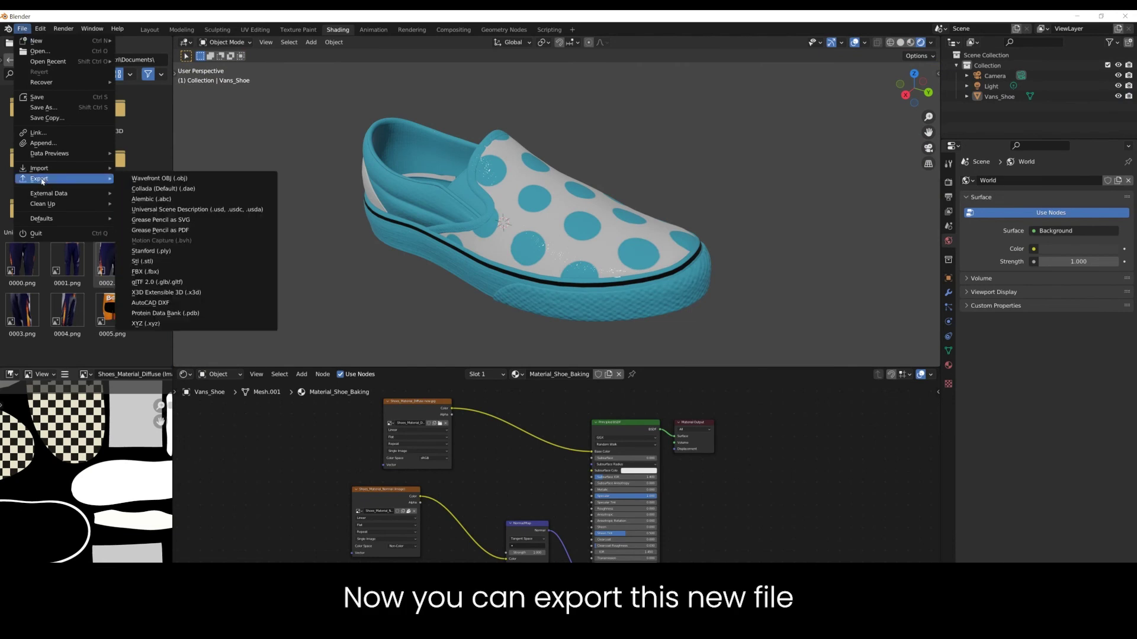
{"action": "left_click", "coordinate": [146, 273]}
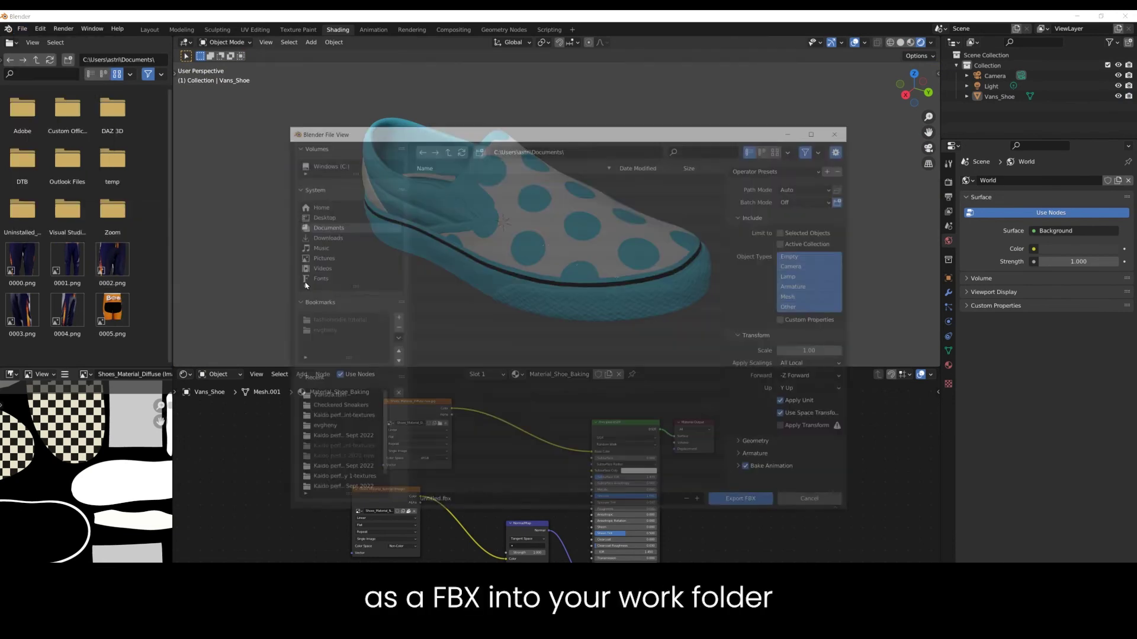
{"action": "left_click", "coordinate": [336, 407]}
{"action": "double_click", "coordinate": [431, 503]}
{"action": "type", "text": "polkadot vans"}
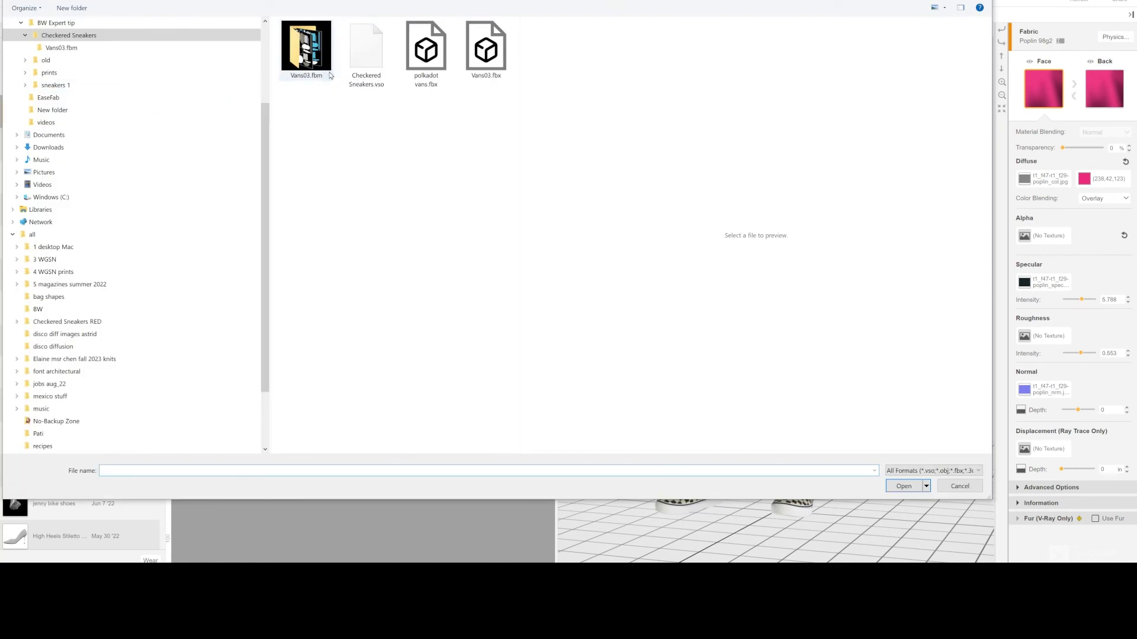
- Load polkadot vans.fbx into the Closet shoe list, fit it on the avatar and adjust its position
{"action": "left_click", "coordinate": [426, 65]}
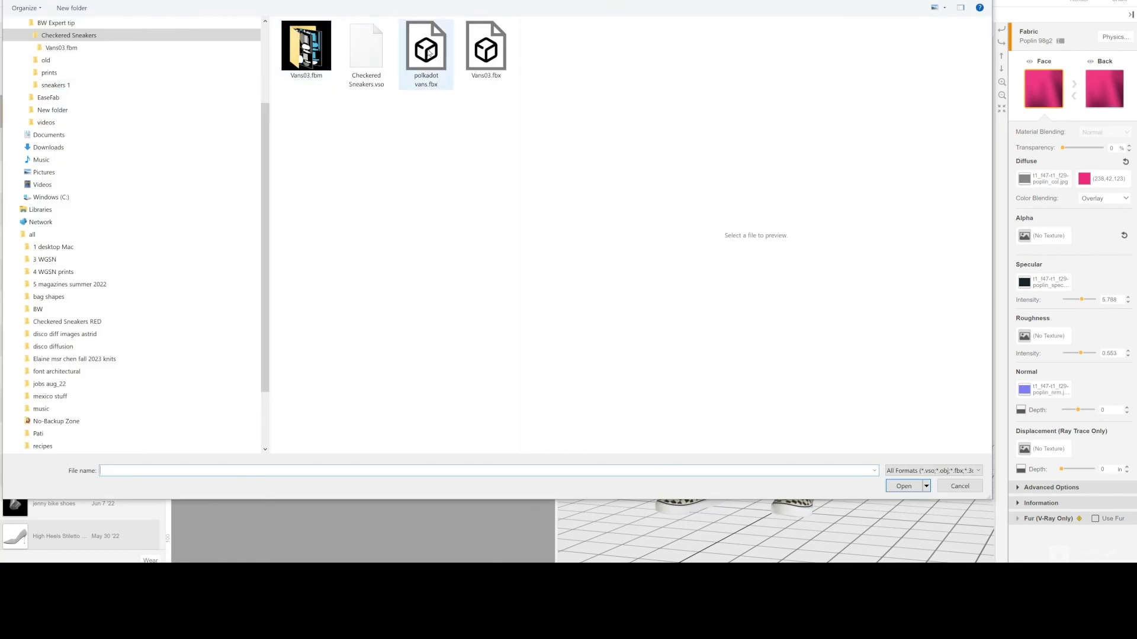
{"action": "left_click", "coordinate": [904, 486]}
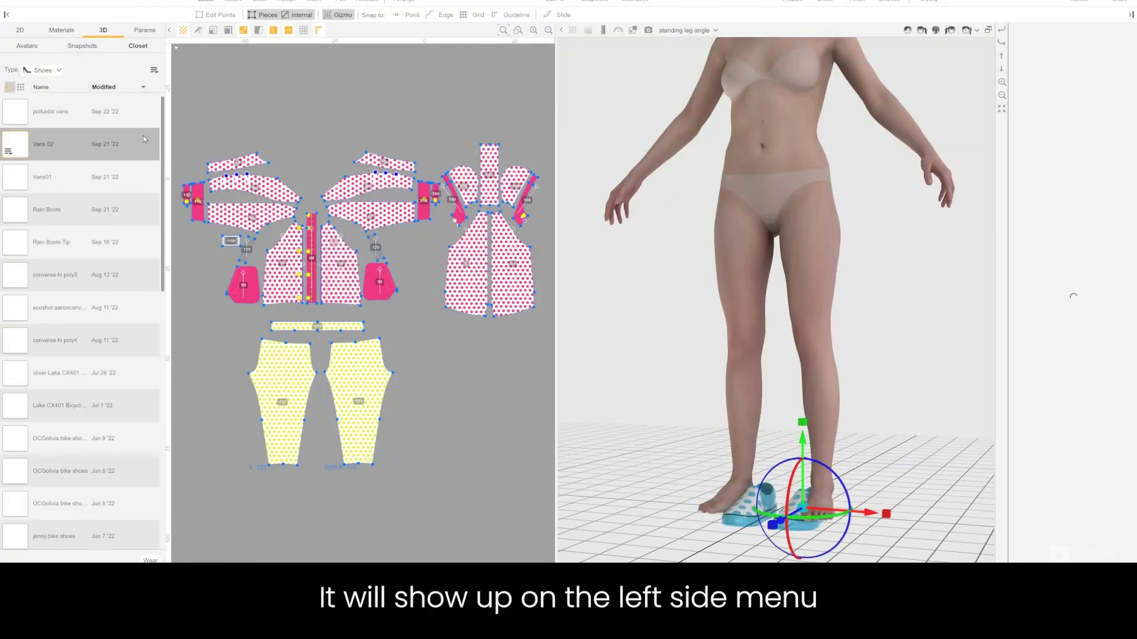
{"action": "left_click", "coordinate": [140, 116]}
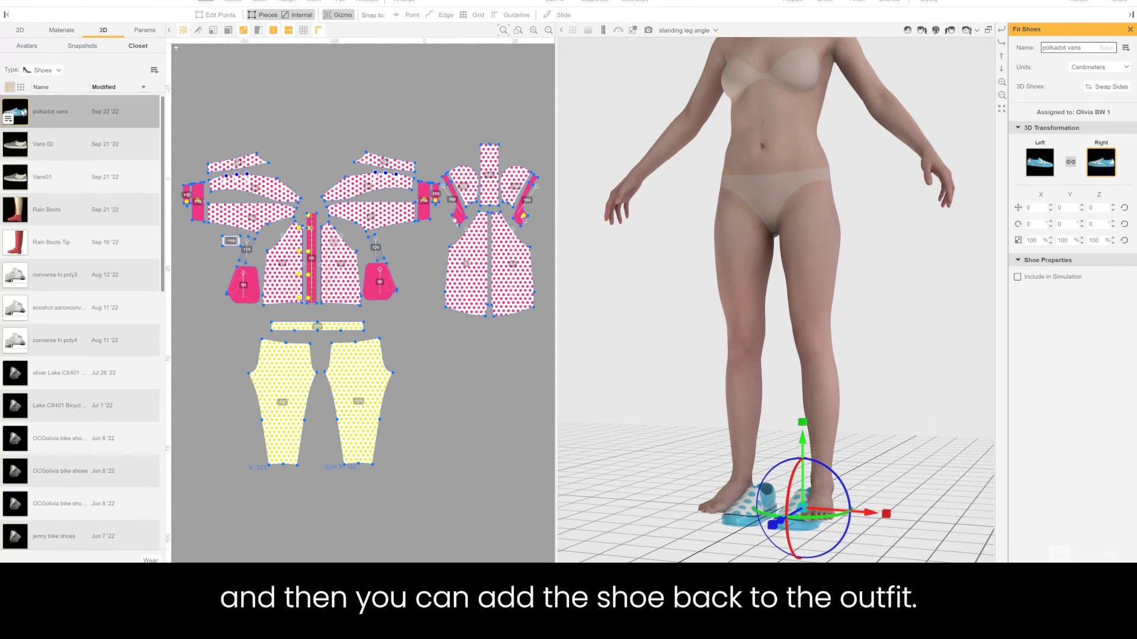
{"action": "left_click", "coordinate": [950, 30]}
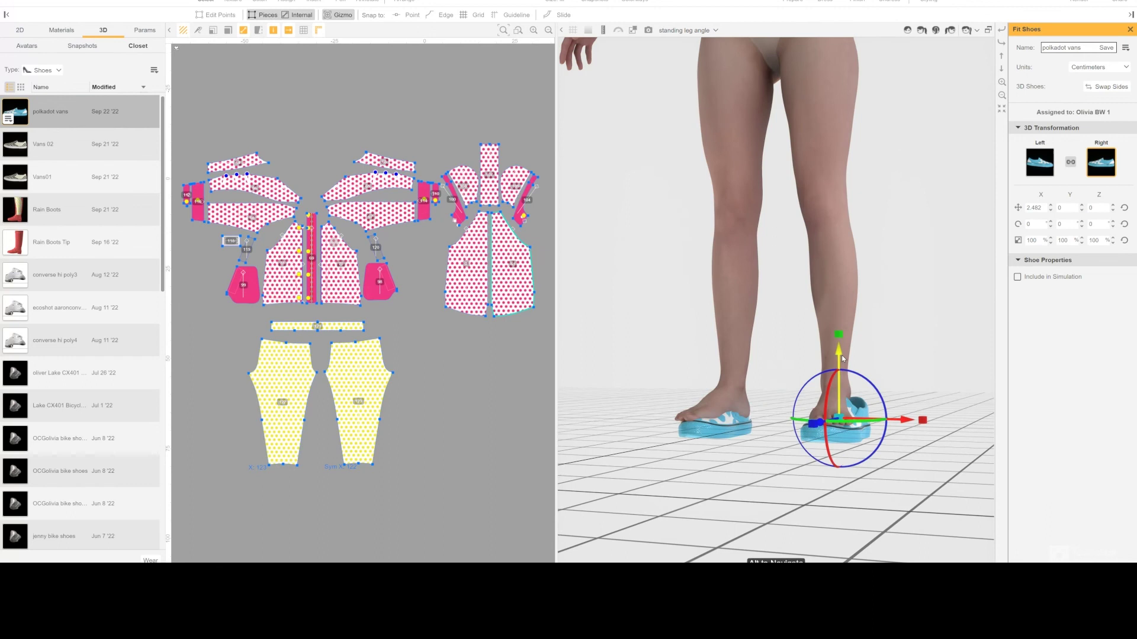